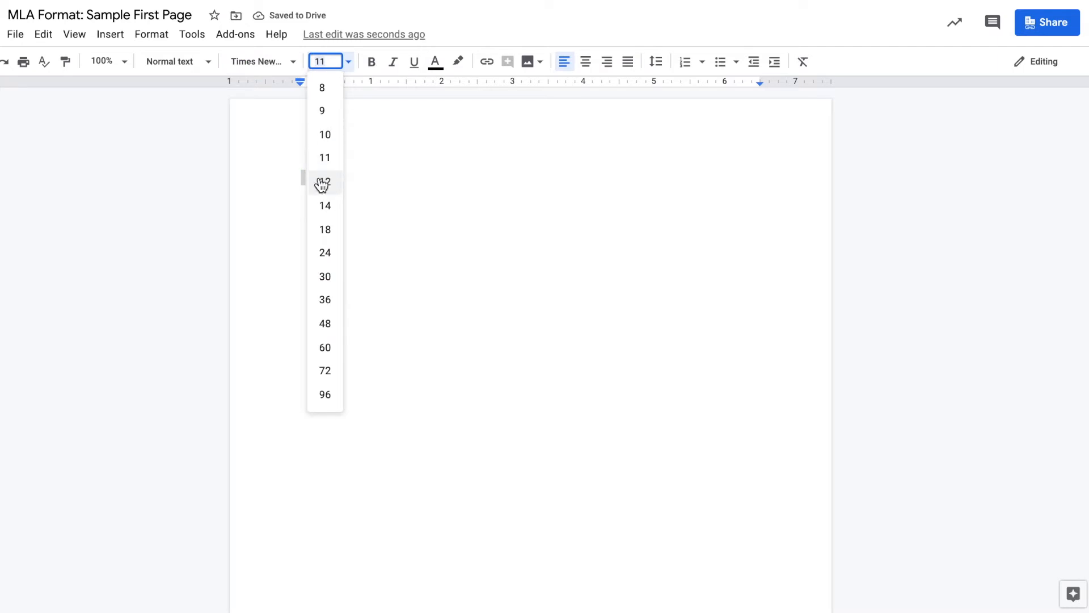
# - Set the body text's font size to 12 and its line spacing to double
pyautogui.click(322, 182)
pyautogui.click(320, 178)
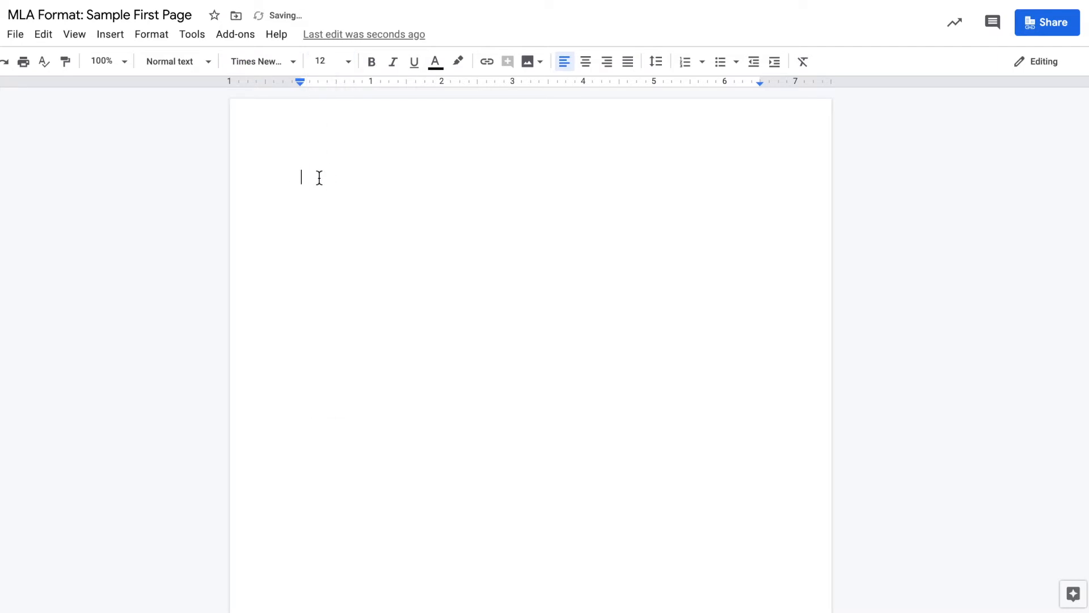
pyautogui.hotkey('ctrl', 'a')
pyautogui.click(658, 64)
pyautogui.click(652, 157)
pyautogui.click(520, 174)
# - Open the page header and format it as right-aligned Times New Roman, size 12
pyautogui.doubleClick(371, 138)
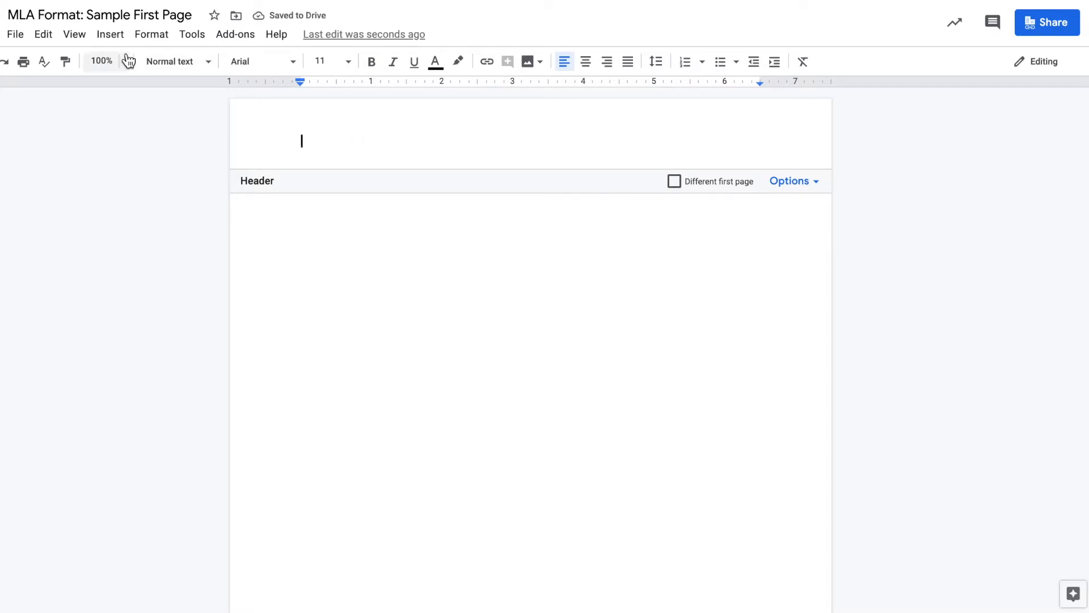
pyautogui.click(291, 64)
pyautogui.click(270, 151)
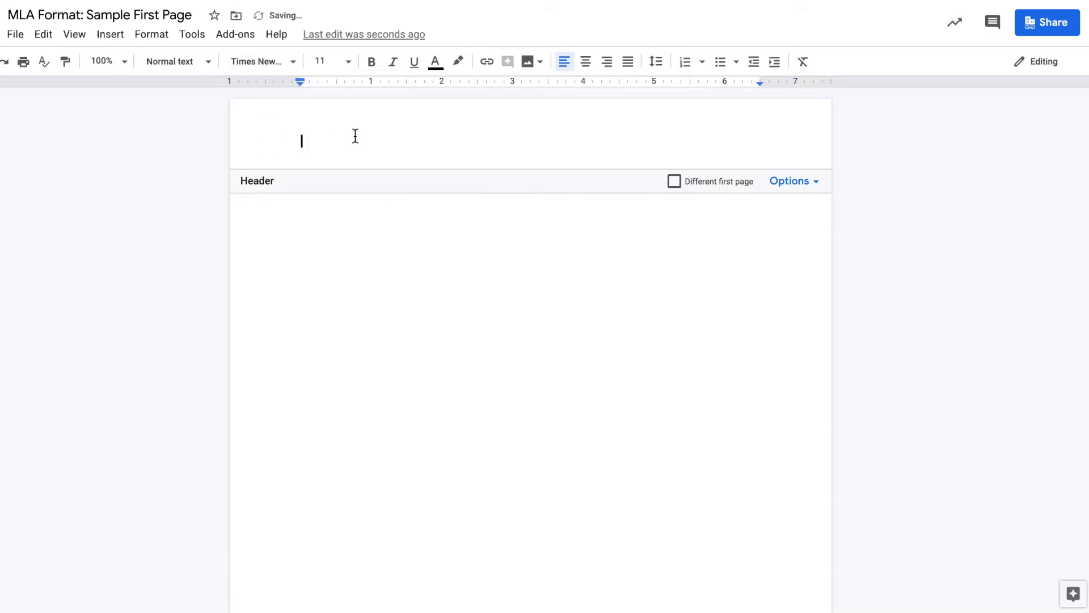
pyautogui.click(350, 63)
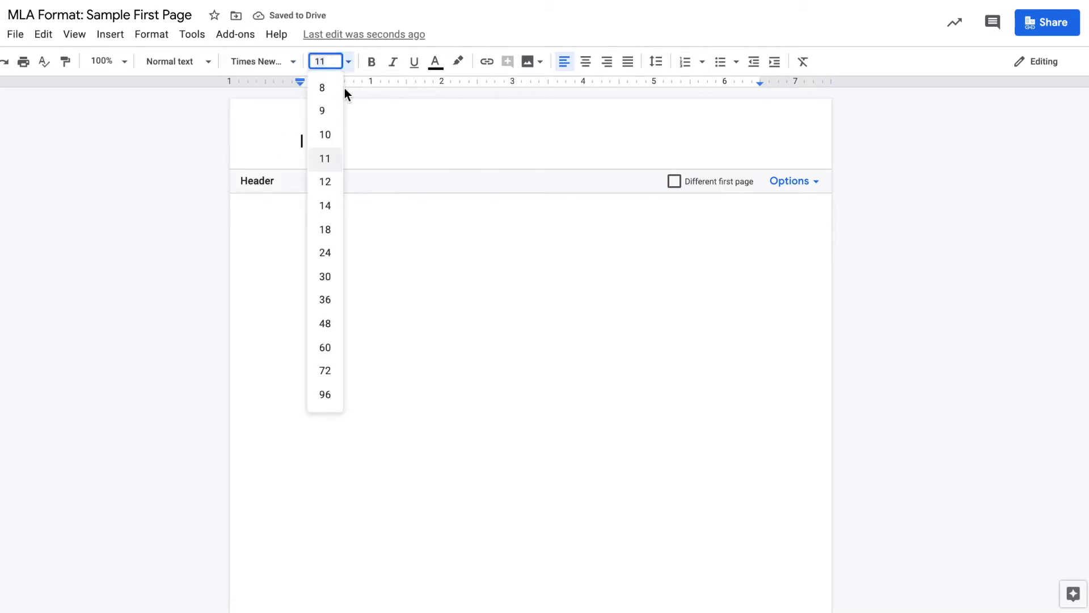
pyautogui.click(325, 183)
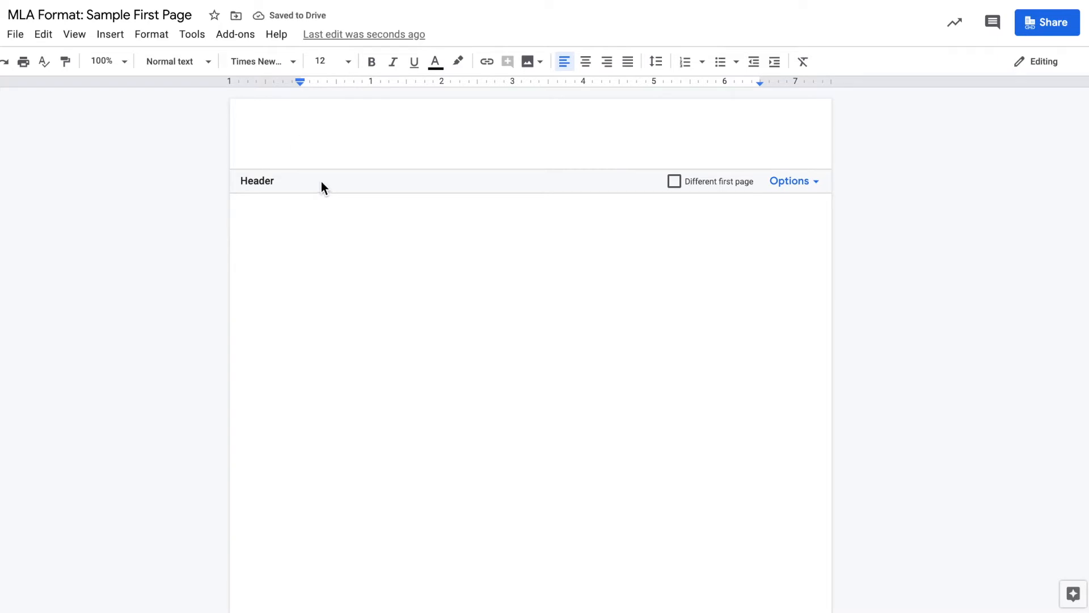
pyautogui.click(608, 68)
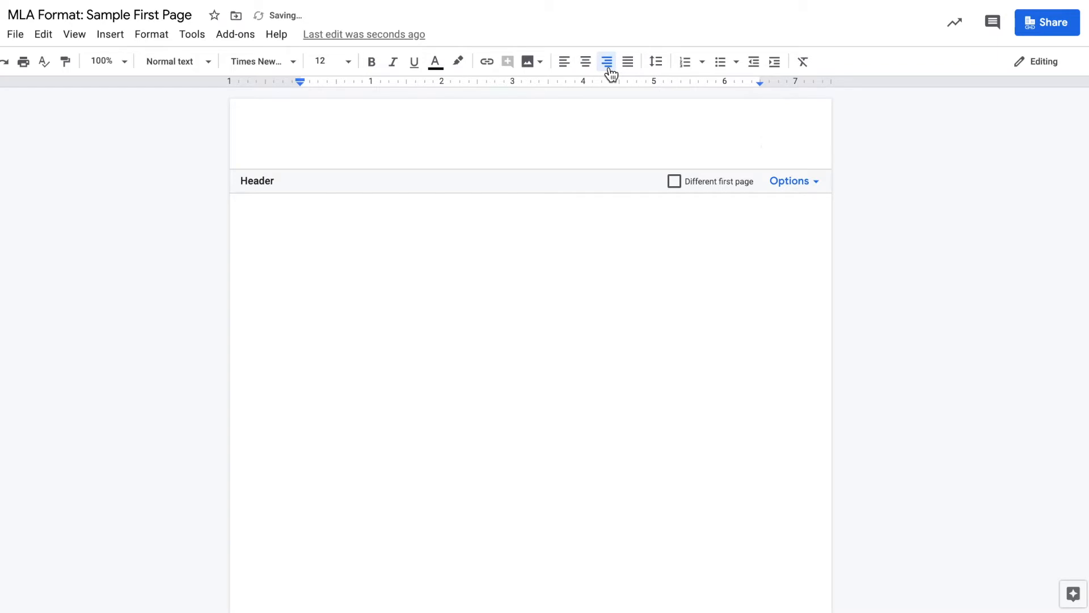
pyautogui.write('Berka')
pyautogui.press('BackSpace')
pyautogui.press('BackSpace')
pyautogui.press('BackSpace')
pyautogui.press('BackSpace')
pyautogui.press('BackSpace')
# - Enter "Last Name" in the header, followed by an automatic page number starting on the first page
pyautogui.write('Last na')
pyautogui.press('BackSpace')
pyautogui.press('BackSpace')
pyautogui.write('Name')
pyautogui.click(111, 37)
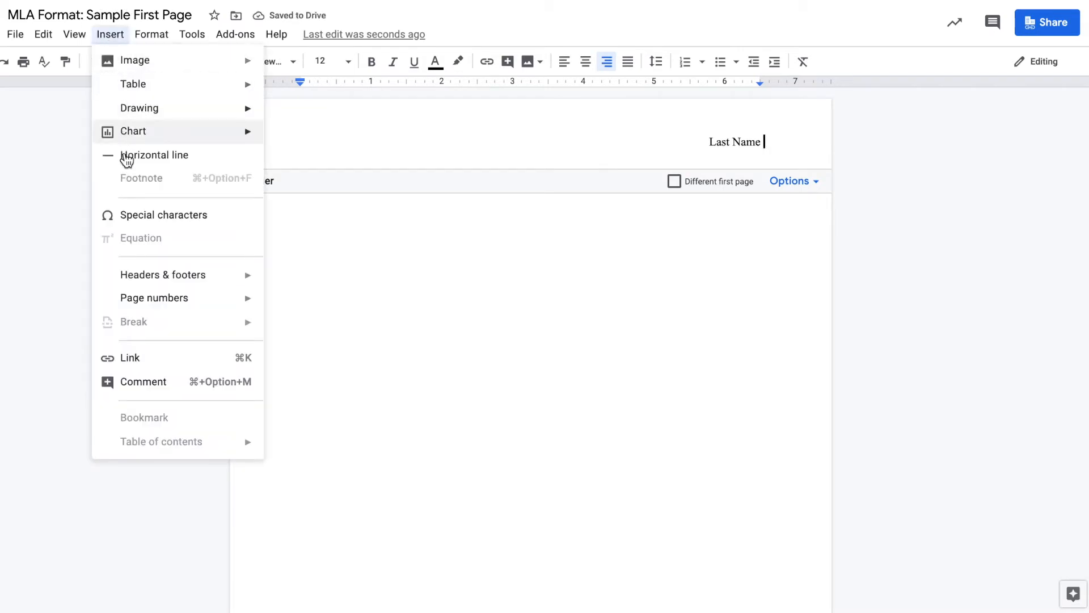
pyautogui.moveTo(146, 299)
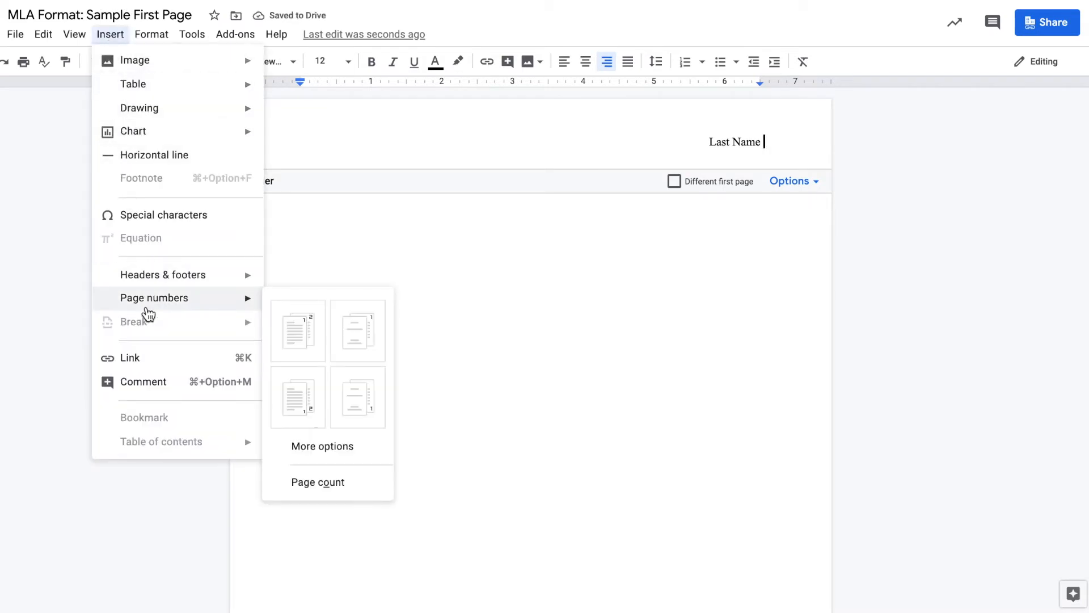
pyautogui.click(286, 340)
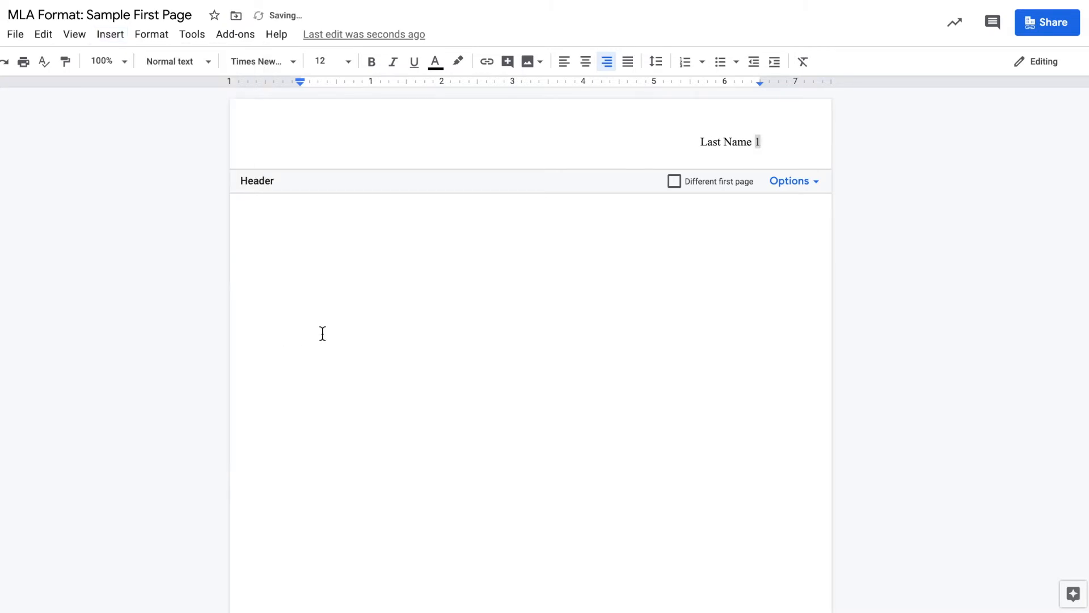
pyautogui.moveTo(760, 143); pyautogui.dragTo(681, 147)
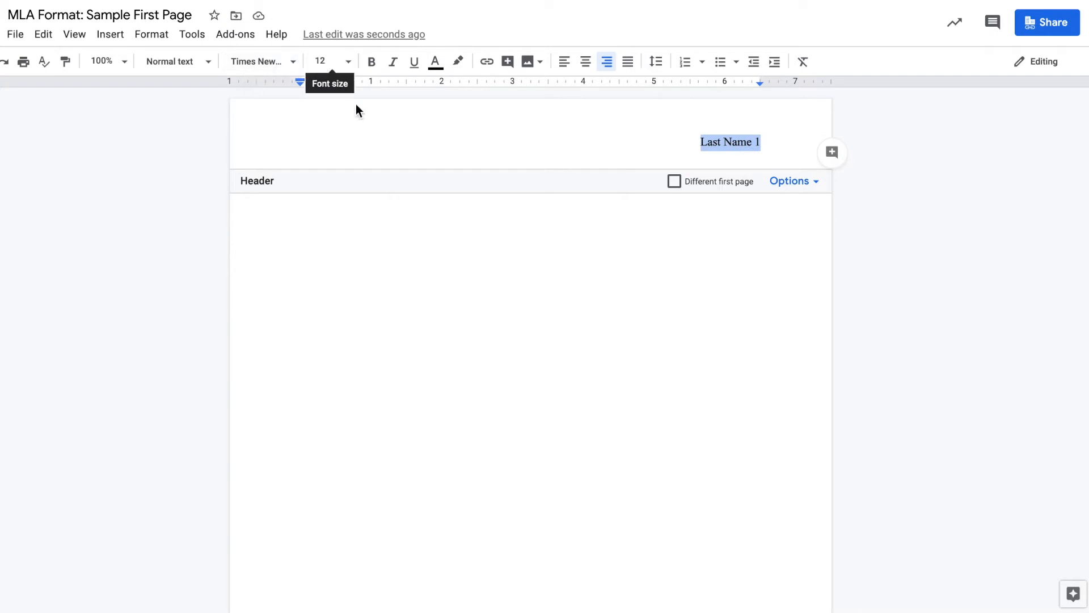
pyautogui.click(456, 259)
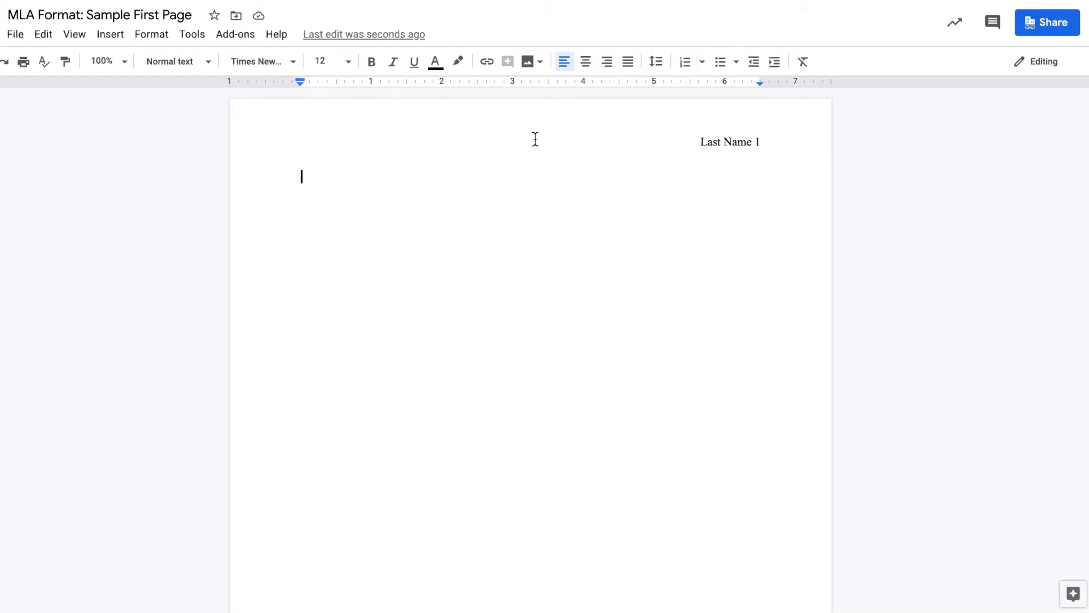
# - Enter four heading lines at the start of the body: "Your Name", "Instructor's Name", "Course Title" and "Date"
pyautogui.write('Your Name')
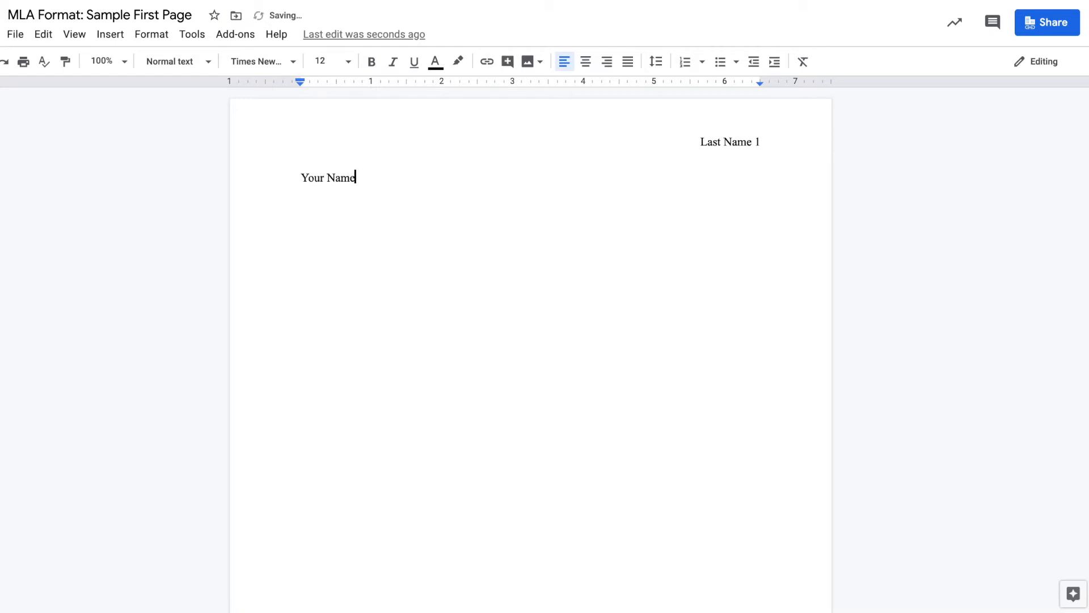
pyautogui.write(' (First and Last)')
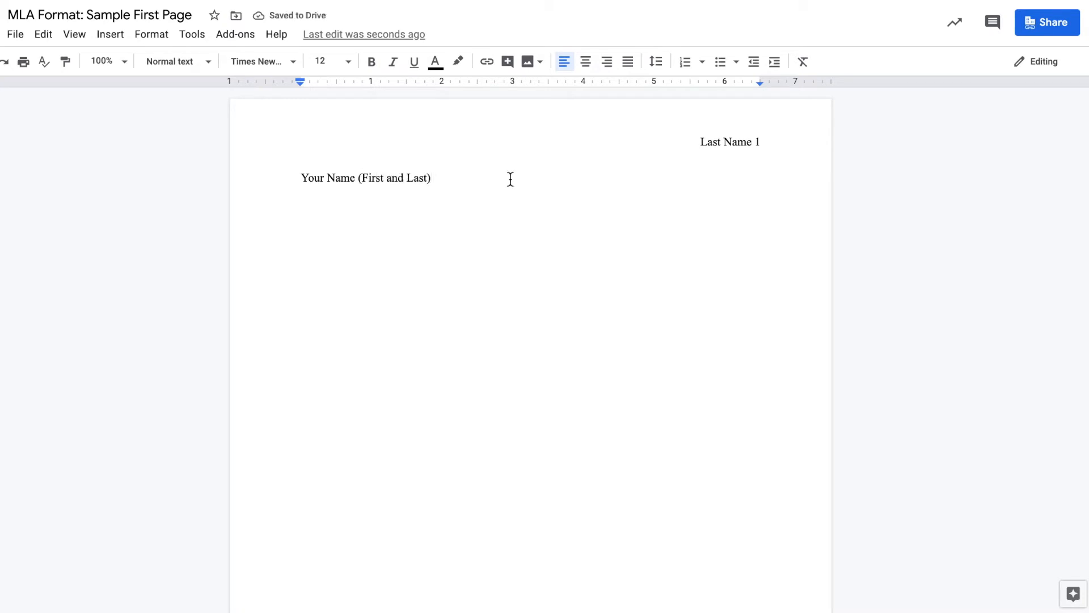
pyautogui.moveTo(431, 181); pyautogui.dragTo(356, 182)
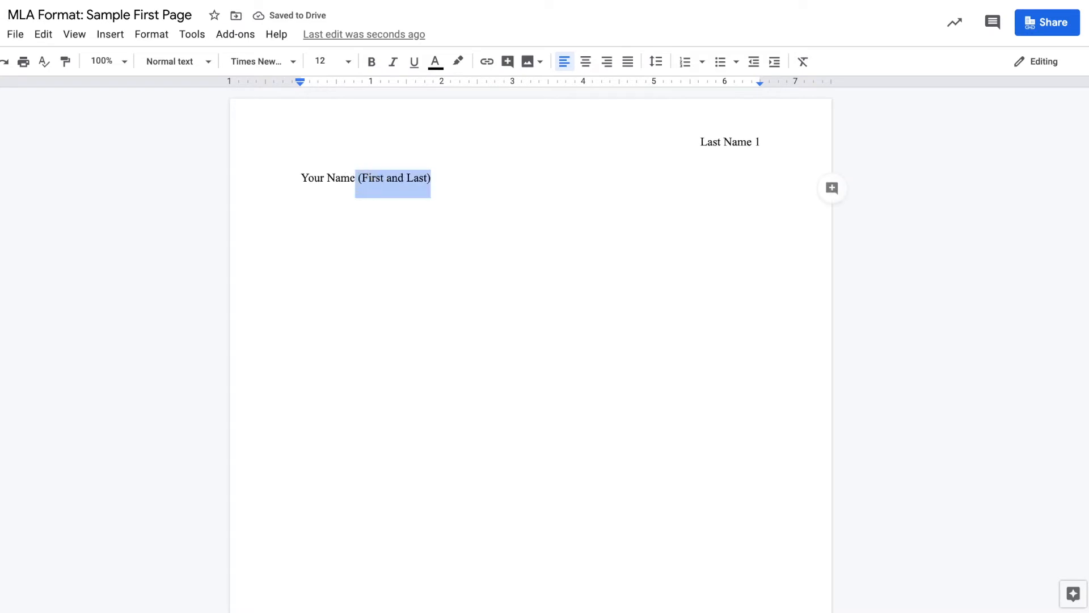
pyautogui.press('Return')
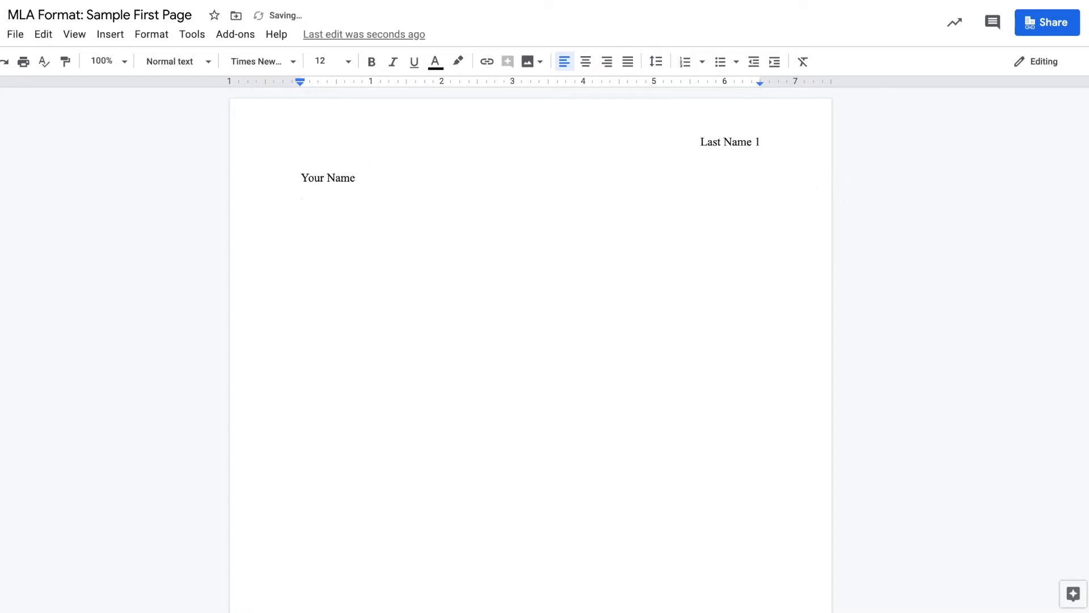
pyautogui.write("Instructor's Name")
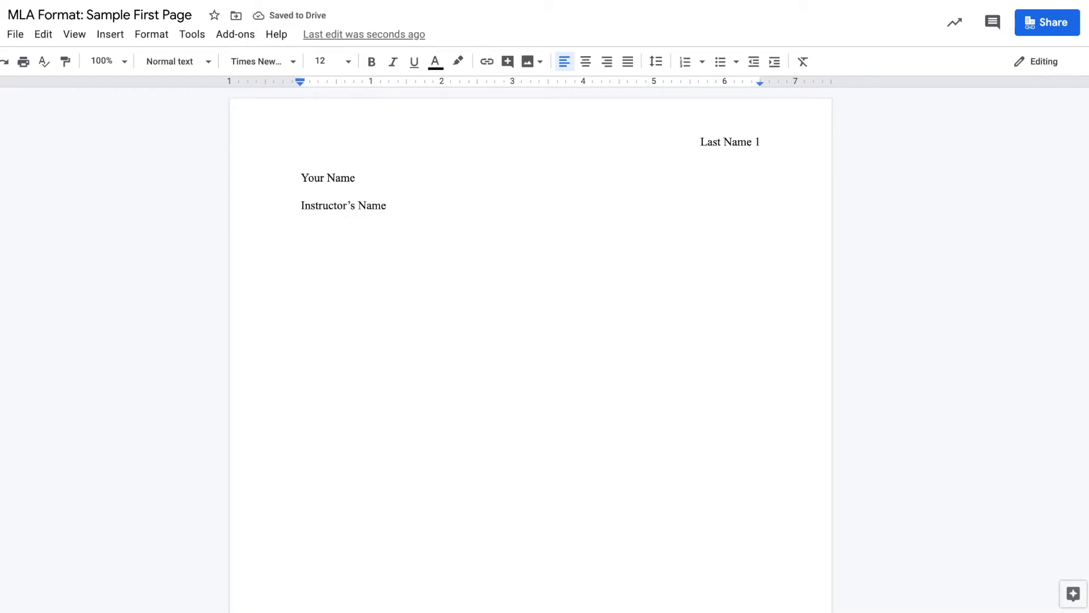
pyautogui.press('Return')
pyautogui.write('Course Title')
pyautogui.press('Return')
pyautogui.write('Date')
# - Append an example after a dash to each heading line: the student's name, the instructor's name, "English 10" and "30 August 2020"
pyautogui.click(359, 175)
pyautogui.write('- Matt Berka')
pyautogui.click(391, 206)
pyautogui.write('- Mr. Berka')
pyautogui.click(397, 220)
pyautogui.doubleClick(397, 235)
pyautogui.write('- English 10')
pyautogui.click(388, 263)
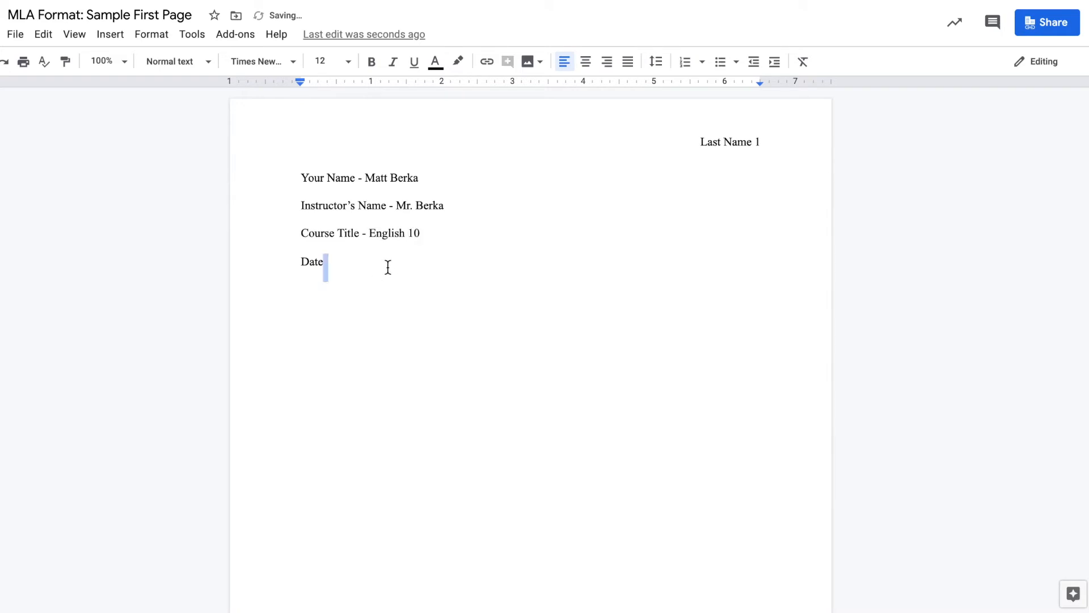
pyautogui.write('- 30 August 2020')
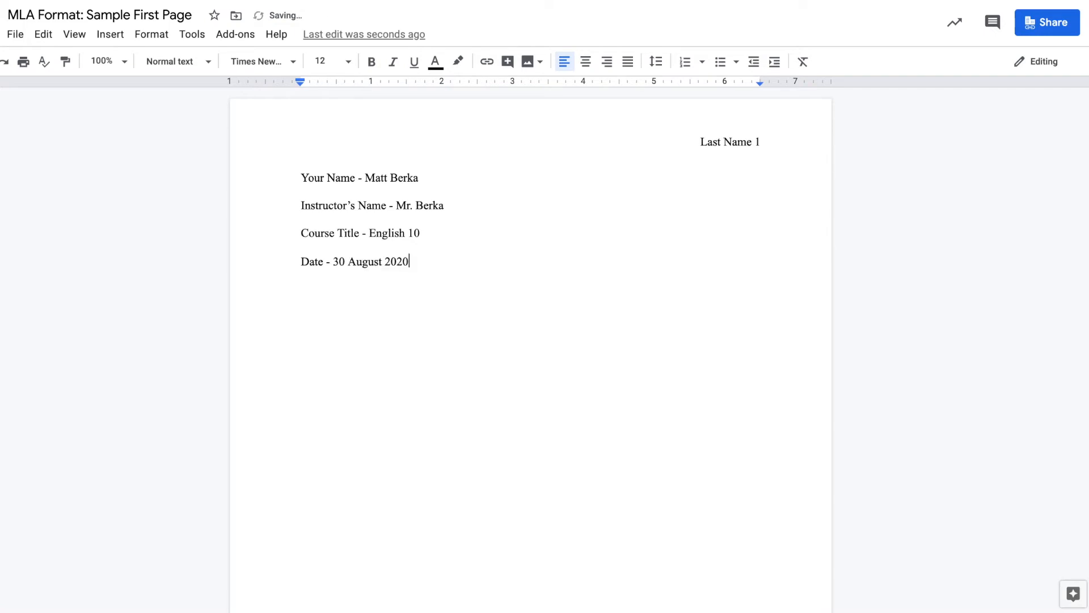
# - Delete the dashes and examples from the heading, keeping only the four generic line labels
pyautogui.moveTo(435, 257); pyautogui.dragTo(324, 262)
pyautogui.press('BackSpace')
pyautogui.moveTo(420, 233); pyautogui.dragTo(466, 207)
pyautogui.press('BackSpace')
pyautogui.press('BackSpace')
pyautogui.press('Return')
pyautogui.moveTo(419, 178); pyautogui.dragTo(355, 177)
pyautogui.press('BackSpace')
# - Add a centered line reading "Title" directly below the Date line
pyautogui.click(370, 267)
pyautogui.press('Return')
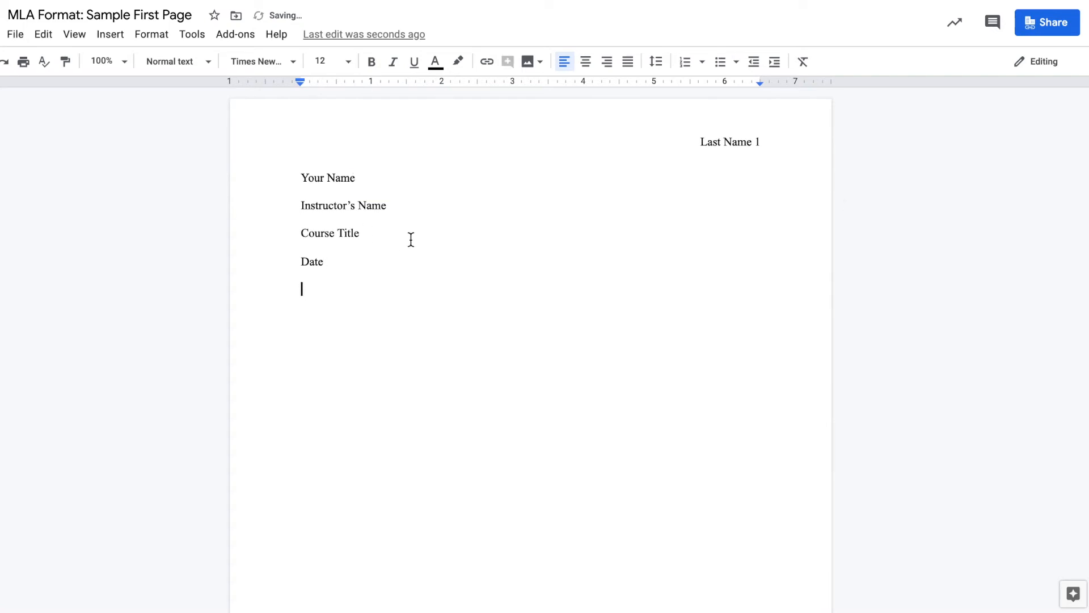
pyautogui.click(586, 62)
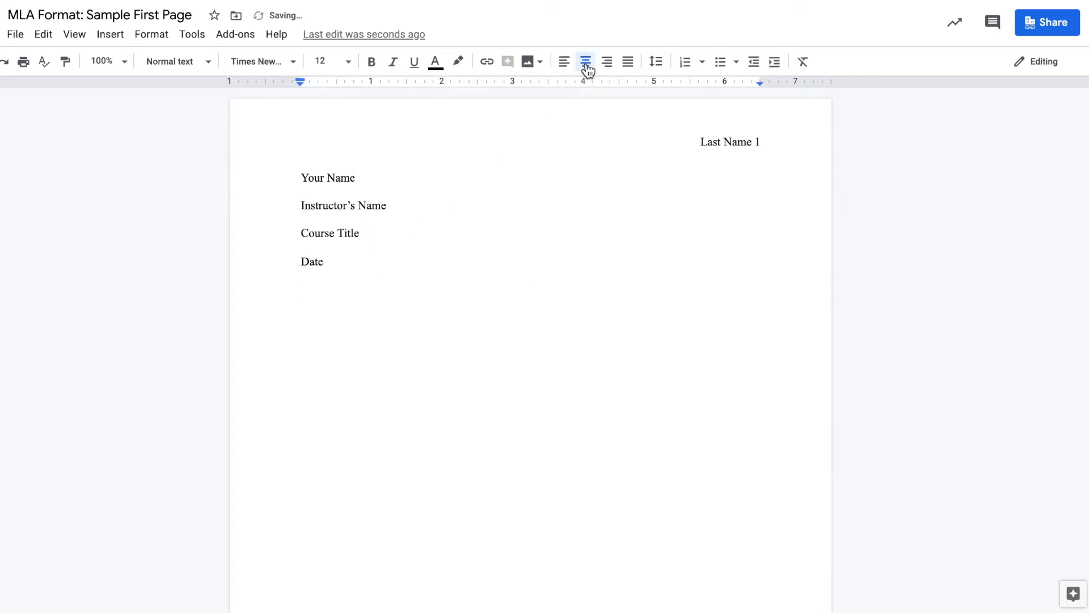
pyautogui.write('Title')
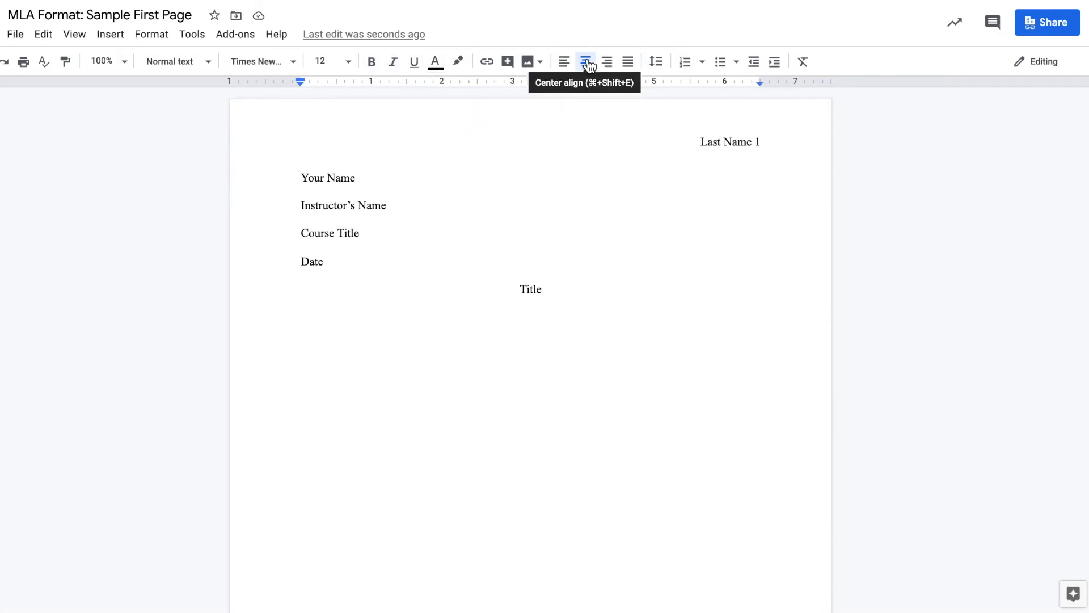
# - Begin a left-aligned, indented paragraph below the title reading "Start typing the first paragraph.", accepting the suggested grammar correction
pyautogui.press('Return')
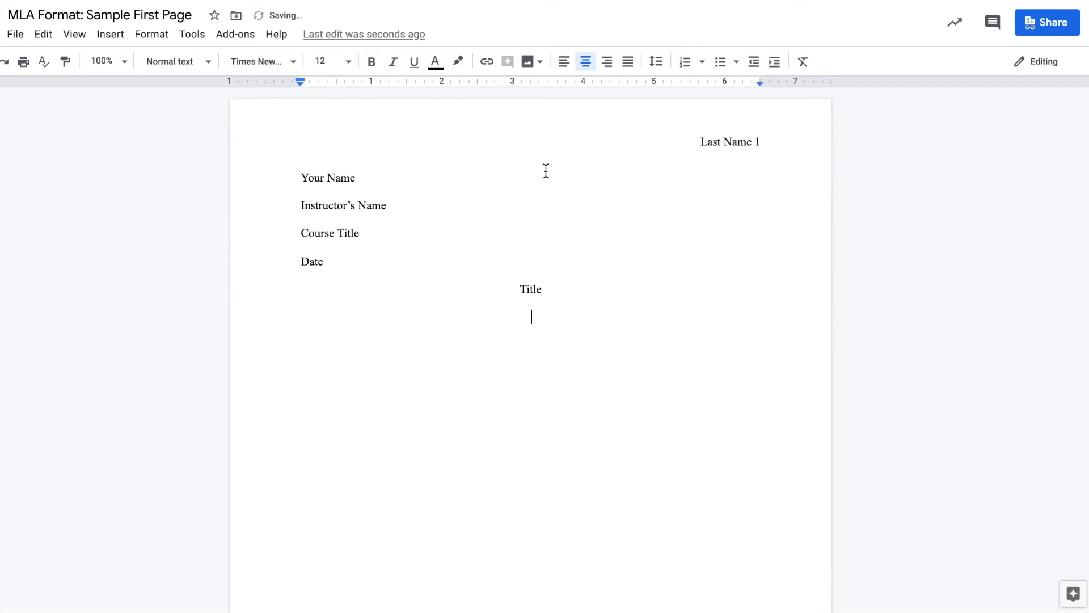
pyautogui.click(564, 62)
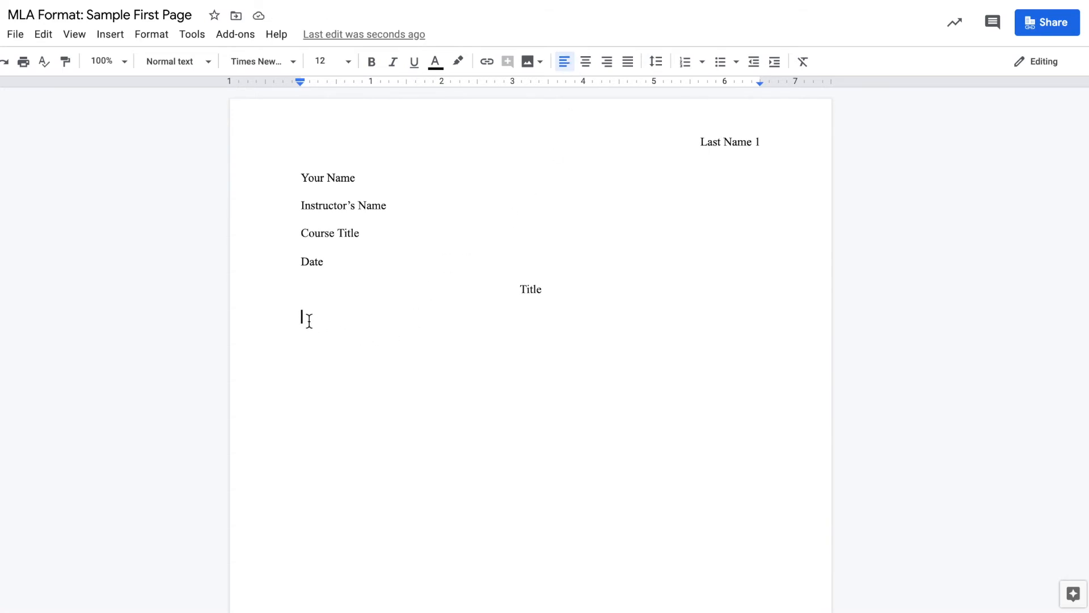
pyautogui.press('Tab')
pyautogui.write('Start typing first paragraph.')
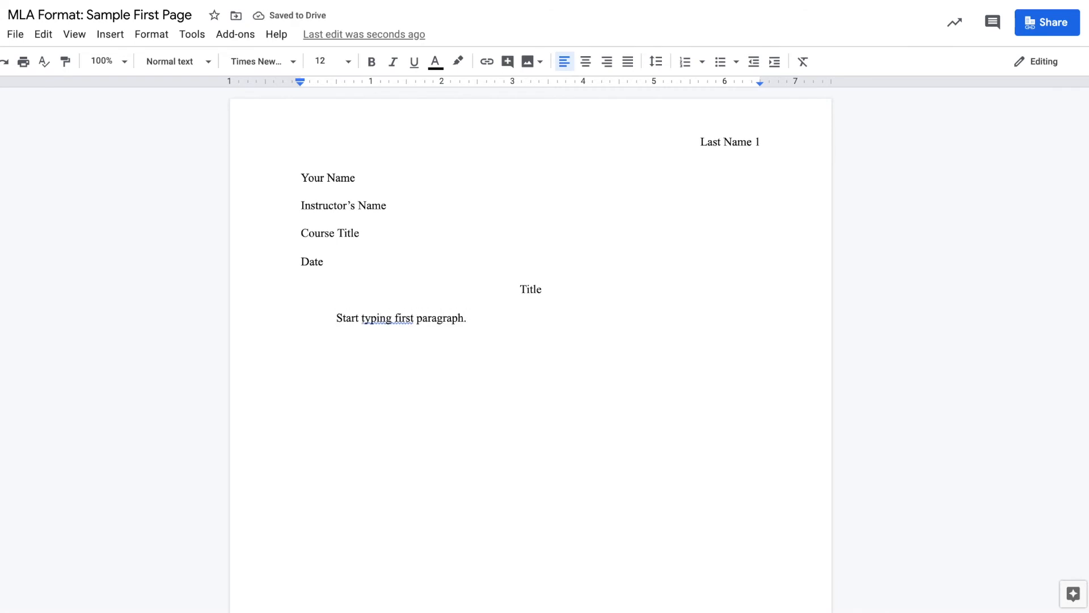
pyautogui.click(392, 323)
pyautogui.click(413, 357)
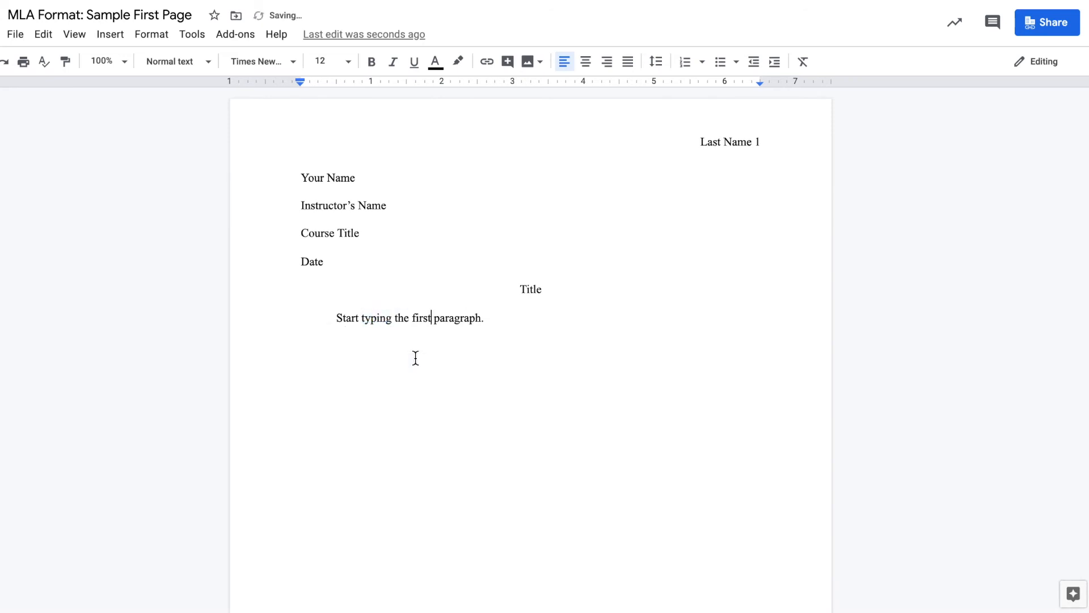
# - Continue the first paragraph with "Be sure that the paragraph is indented. Be sure that you have only hit enter once."
pyautogui.click(521, 321)
pyautogui.write('Be sure that the paragraph is ')
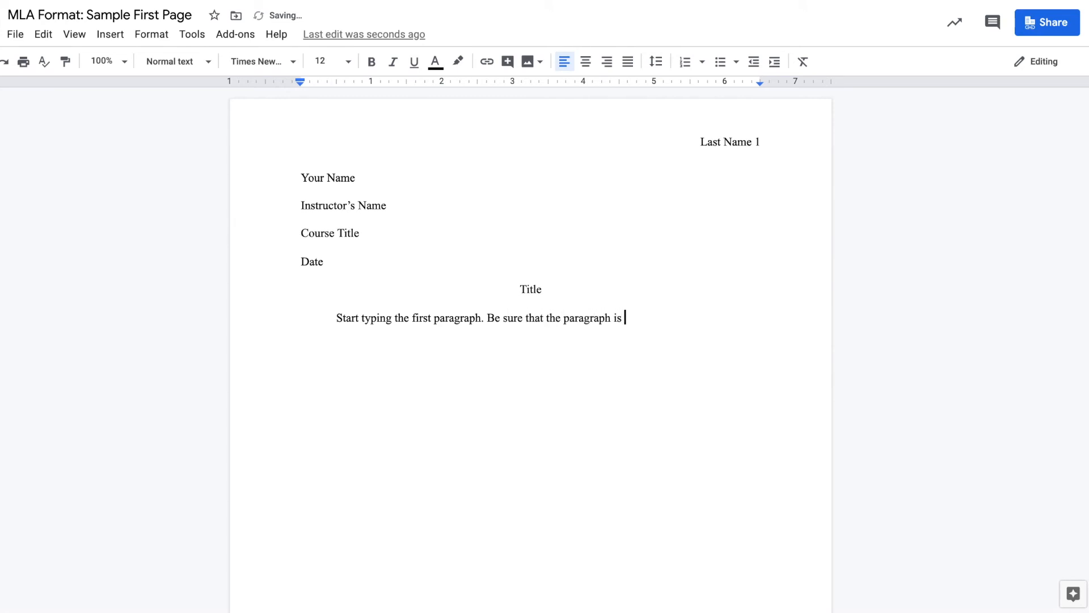
pyautogui.write('indented. ')
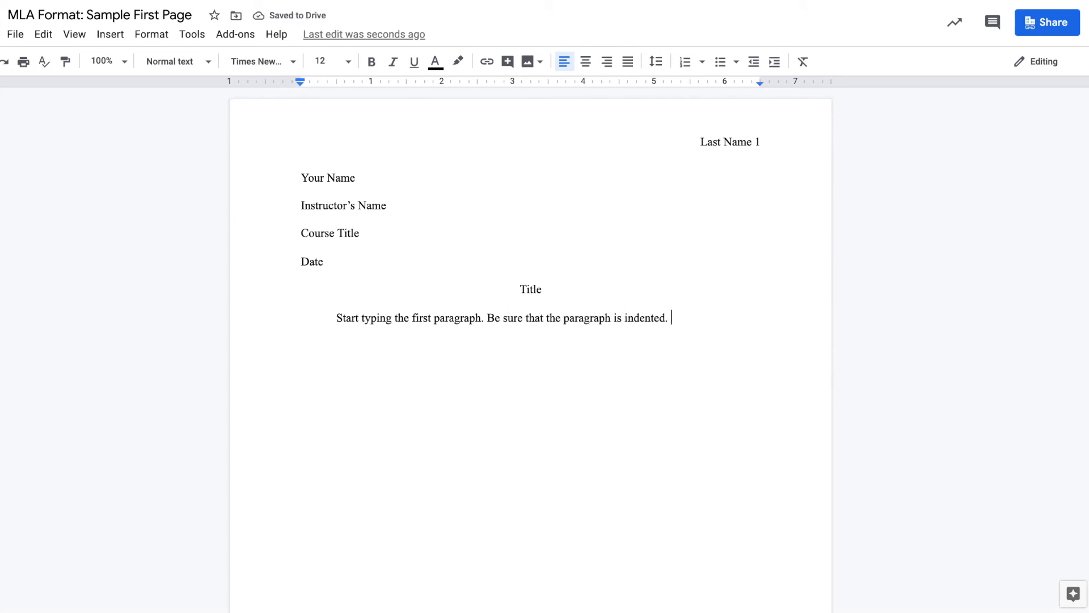
pyautogui.write('Be sure th')
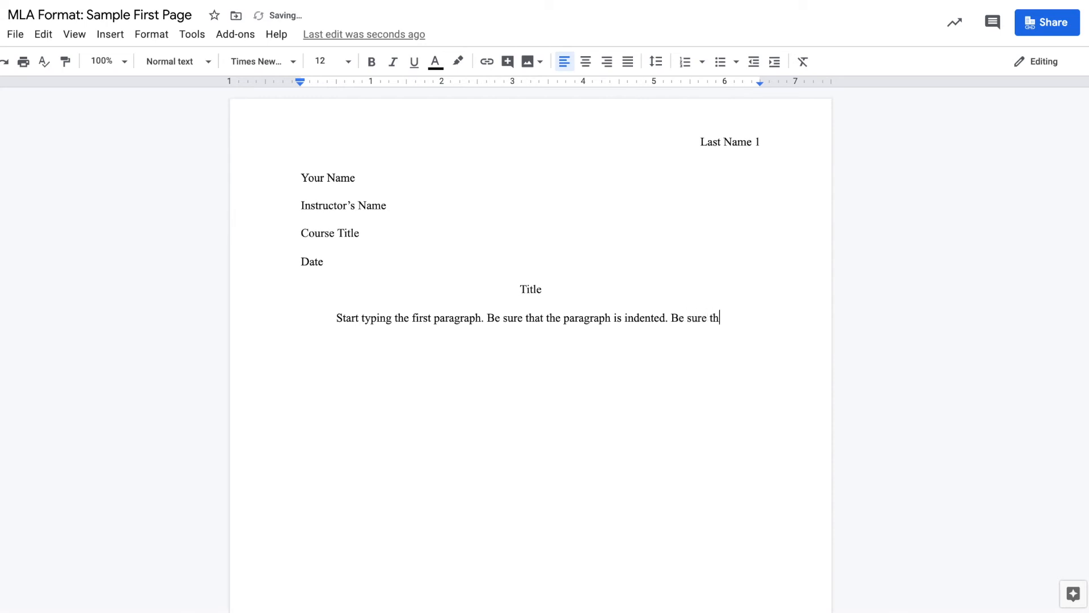
pyautogui.write('at you have only hit enter')
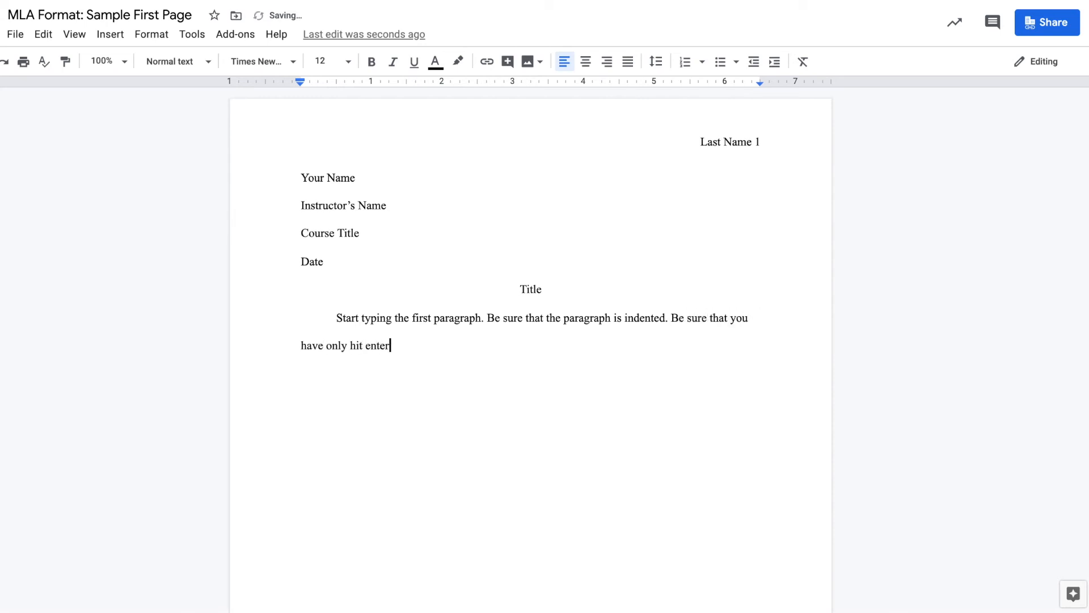
pyautogui.write(' once.')
# - Add a second indented paragraph reading "Be sure that if you begin a new paragraph, you have indented in the same way."
pyautogui.press('Return')
pyautogui.write('Be sure that if you begin a')
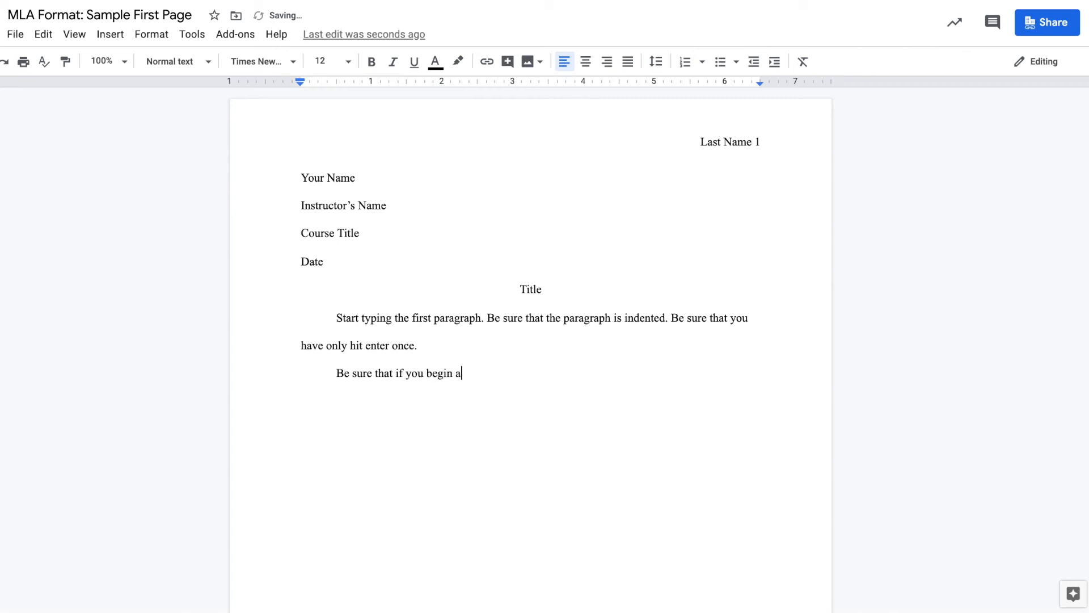
pyautogui.write(' new paragraph, you hav')
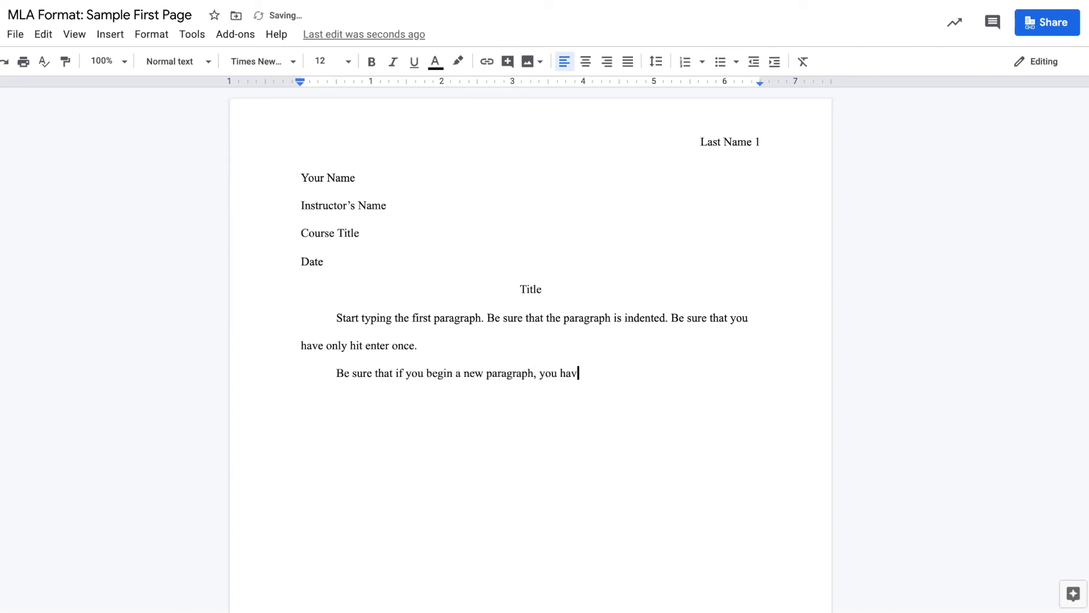
pyautogui.write('e indented in the same way.')
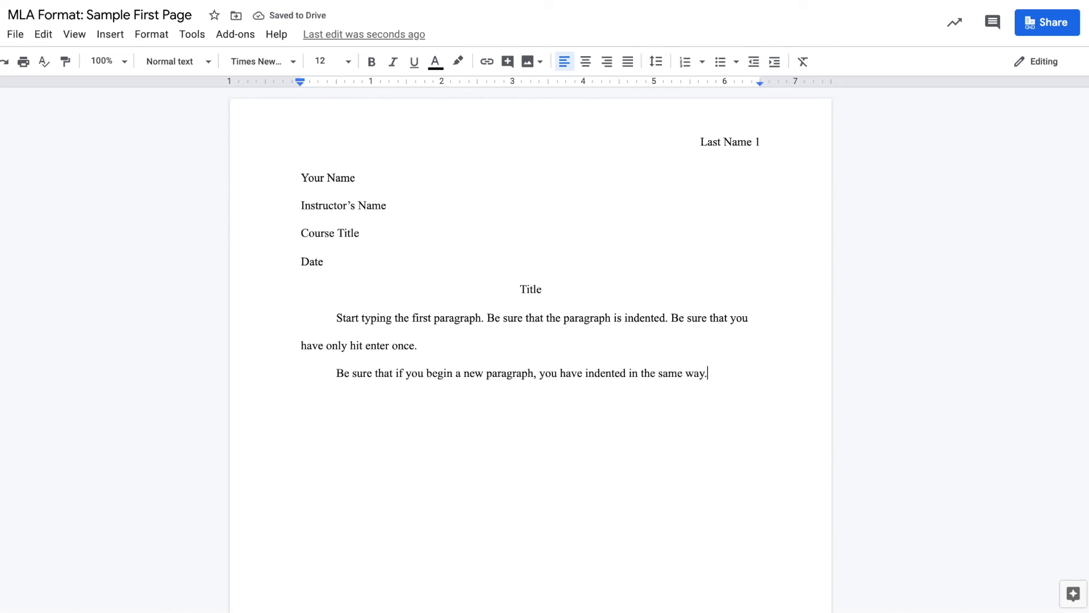
# - Finish the second paragraph with "Then, you can keep typing. This is all sample text."
pyautogui.write(' Then, you can keep typ')
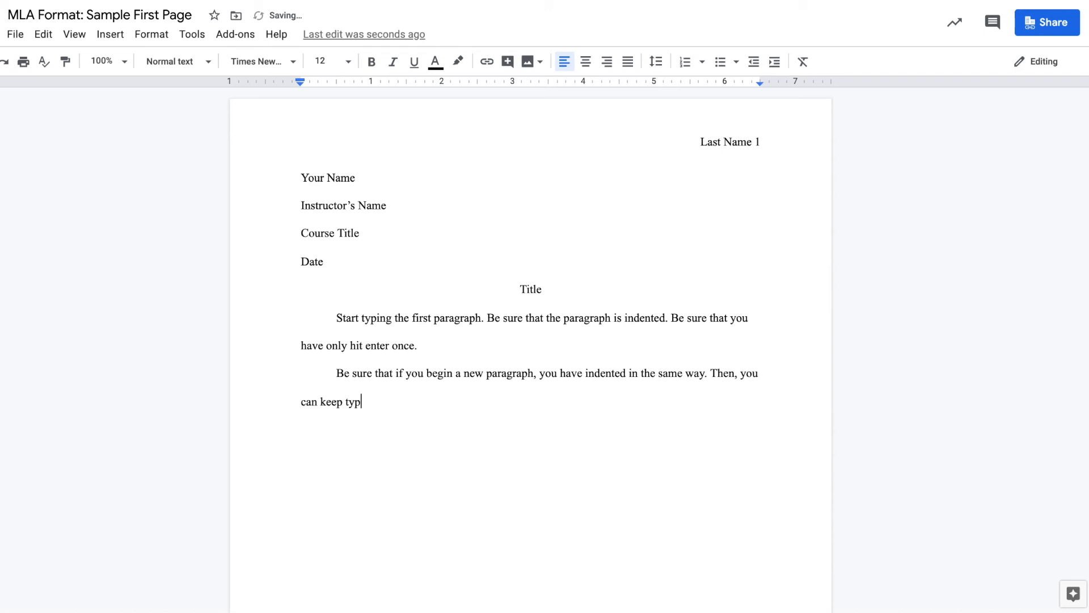
pyautogui.write('ing. This is all sample text.')
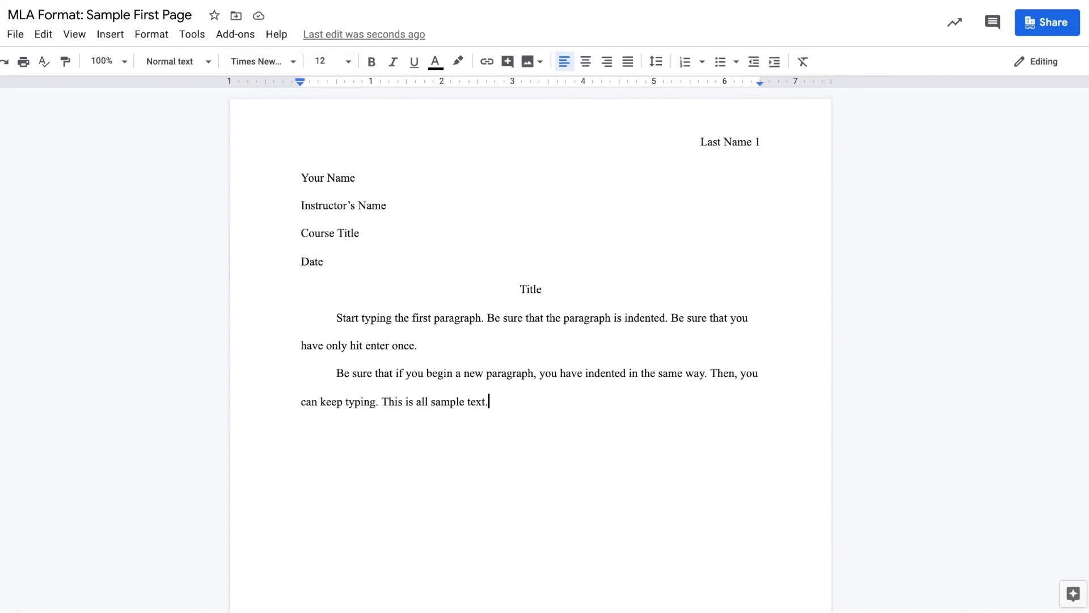
pyautogui.scroll(-5, 156, 354)
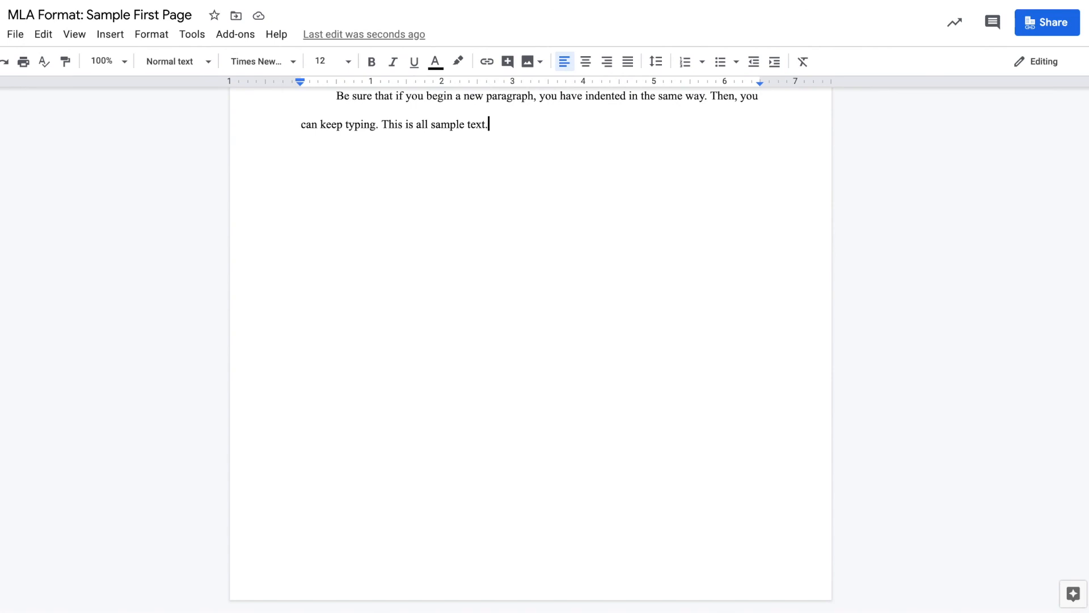
# - Check the page margins in the page setup, then save the current settings as the default and apply them
pyautogui.scroll(5, 140, 272)
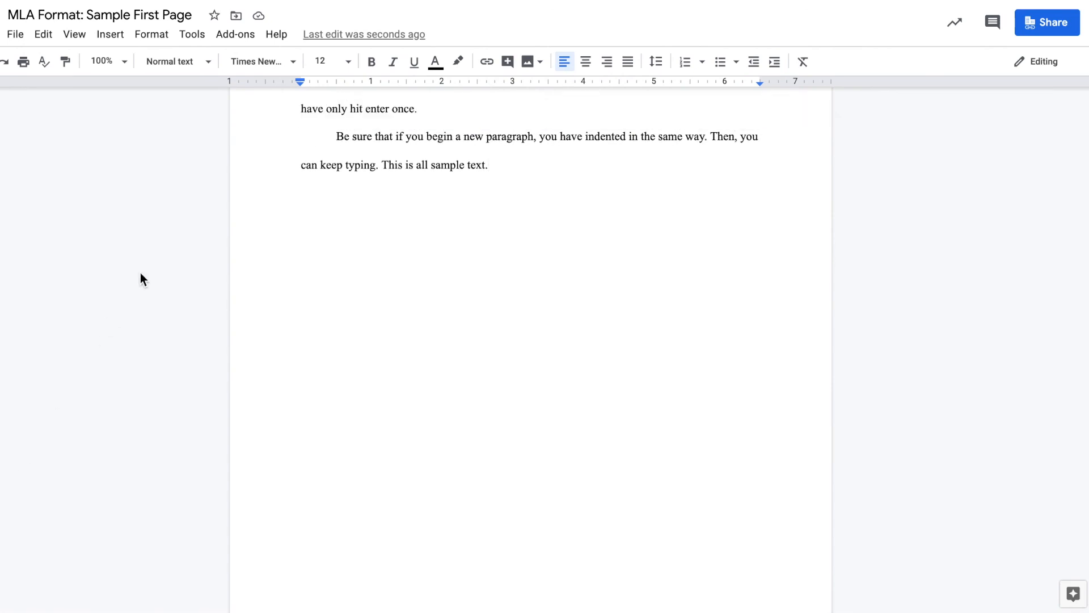
pyautogui.click(15, 35)
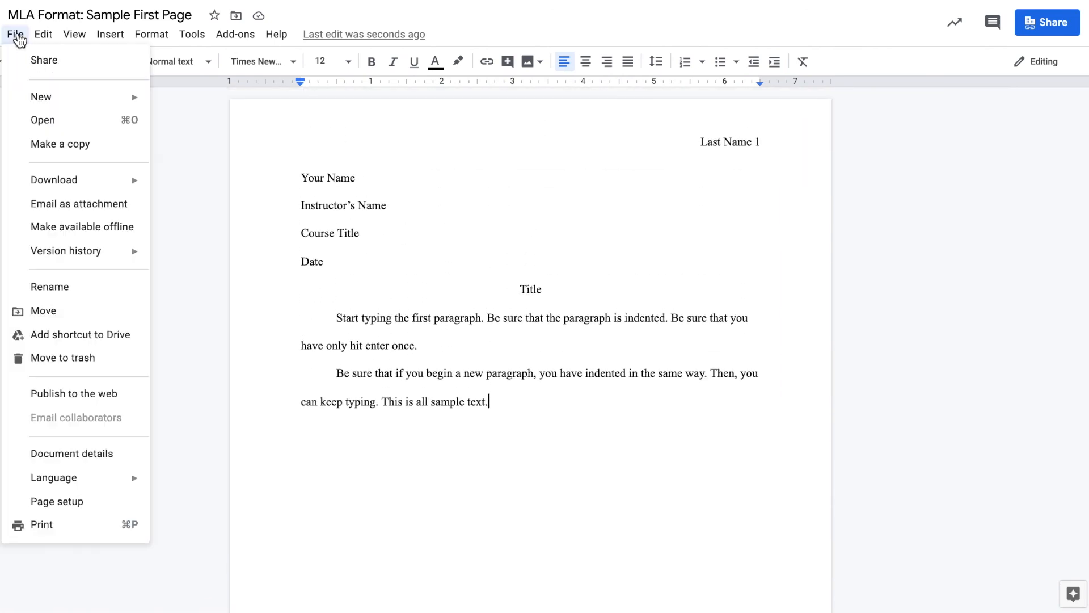
pyautogui.click(48, 509)
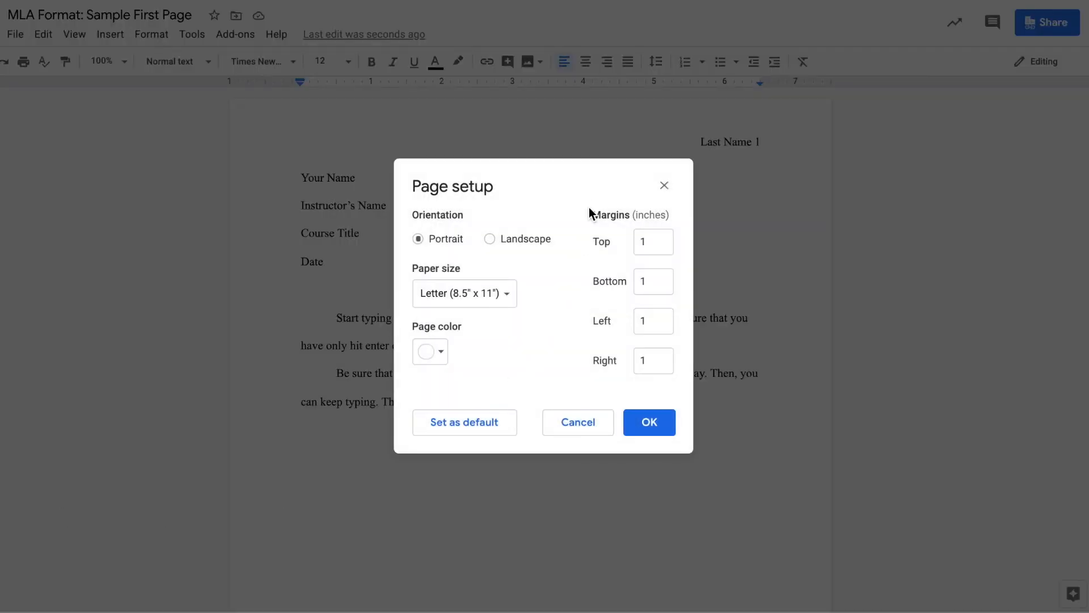
pyautogui.moveTo(591, 214); pyautogui.dragTo(679, 384)
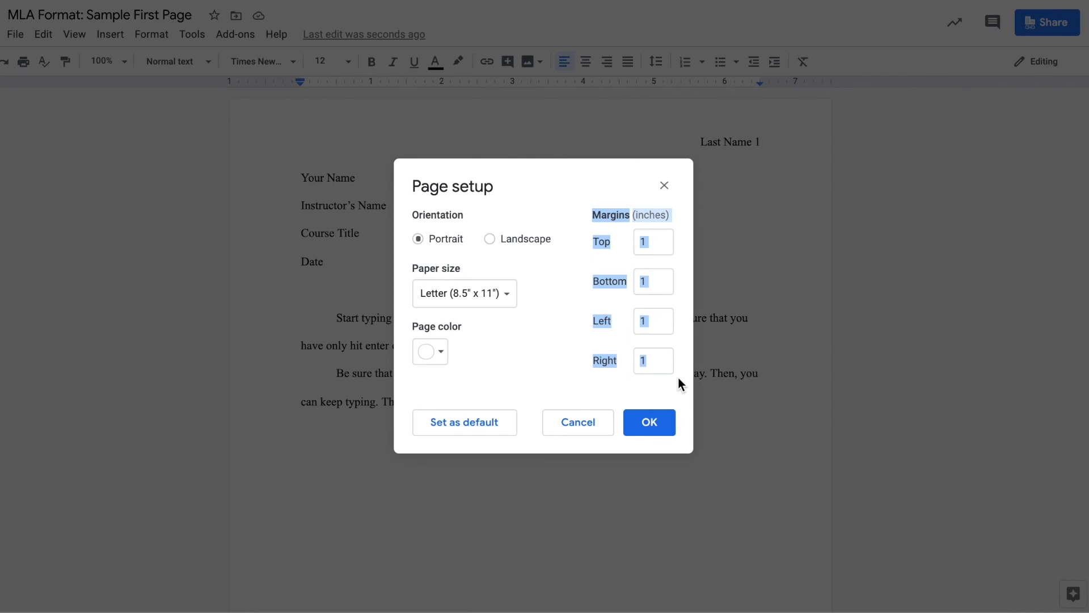
pyautogui.click(584, 340)
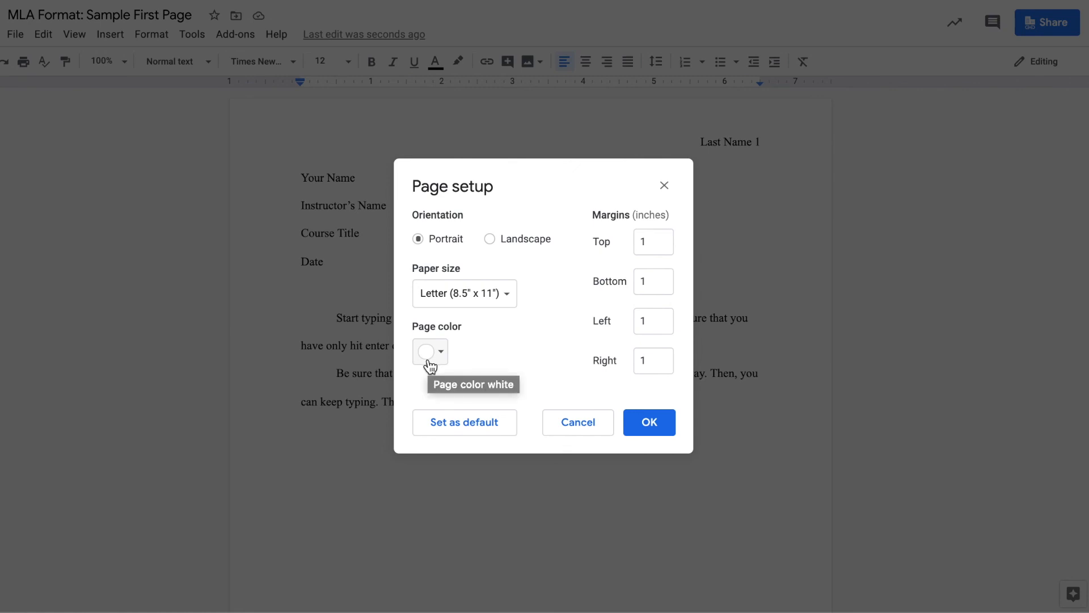
pyautogui.click(440, 426)
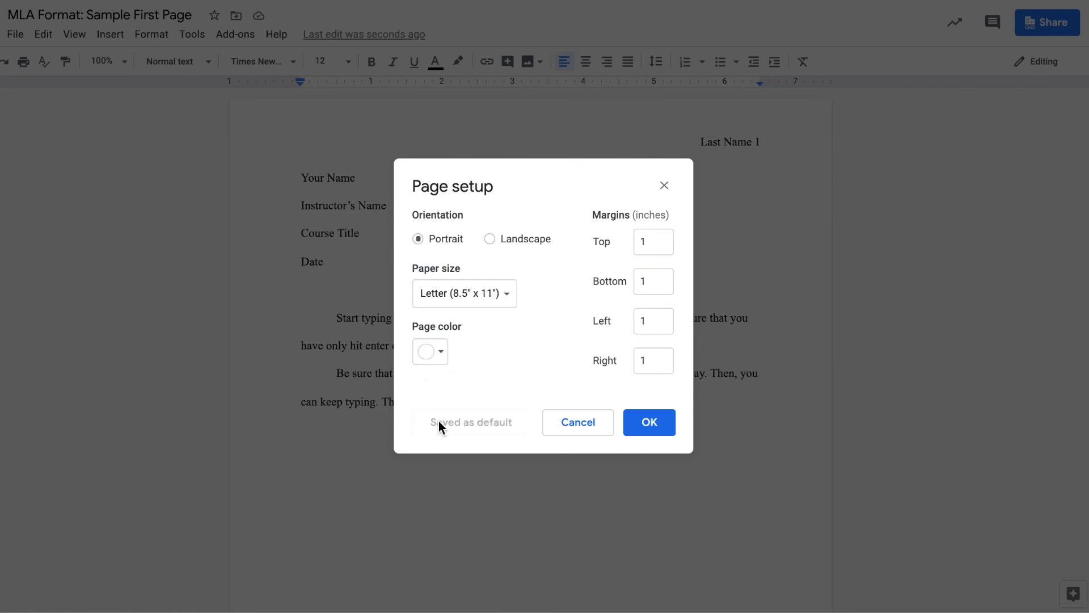
pyautogui.click(649, 425)
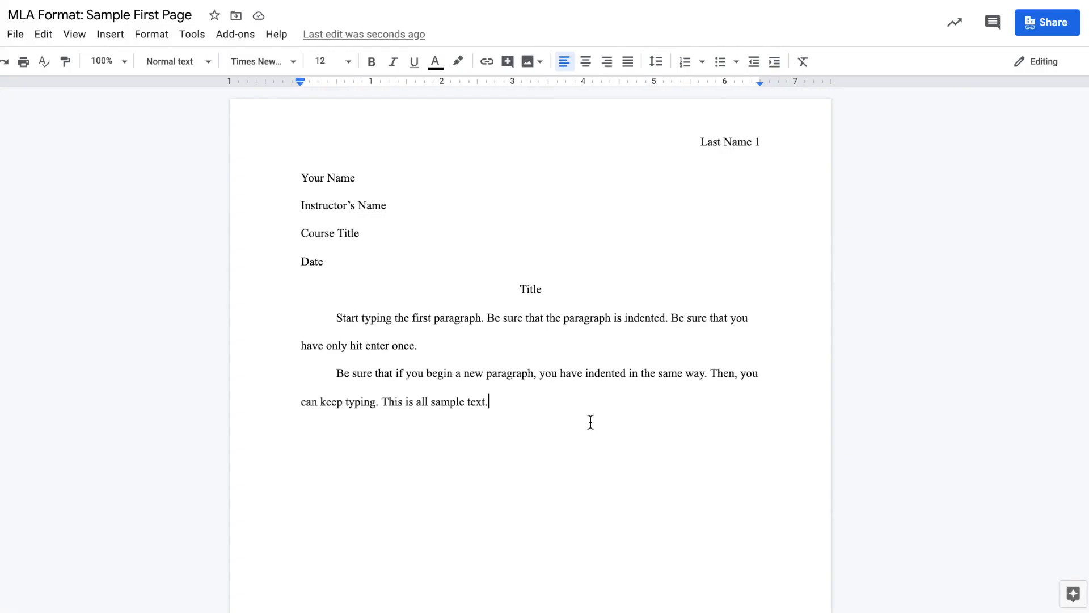
# - Replace both sample body paragraphs below the title with the placeholder text "Begin typing here."
pyautogui.moveTo(552, 421); pyautogui.dragTo(325, 316)
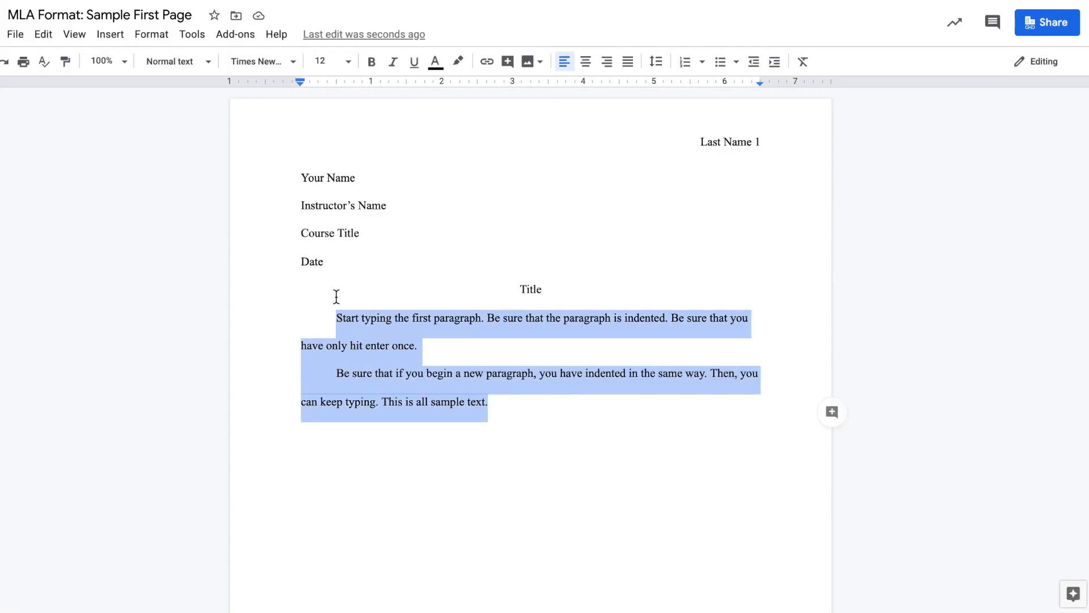
pyautogui.write('Begin typing here.')
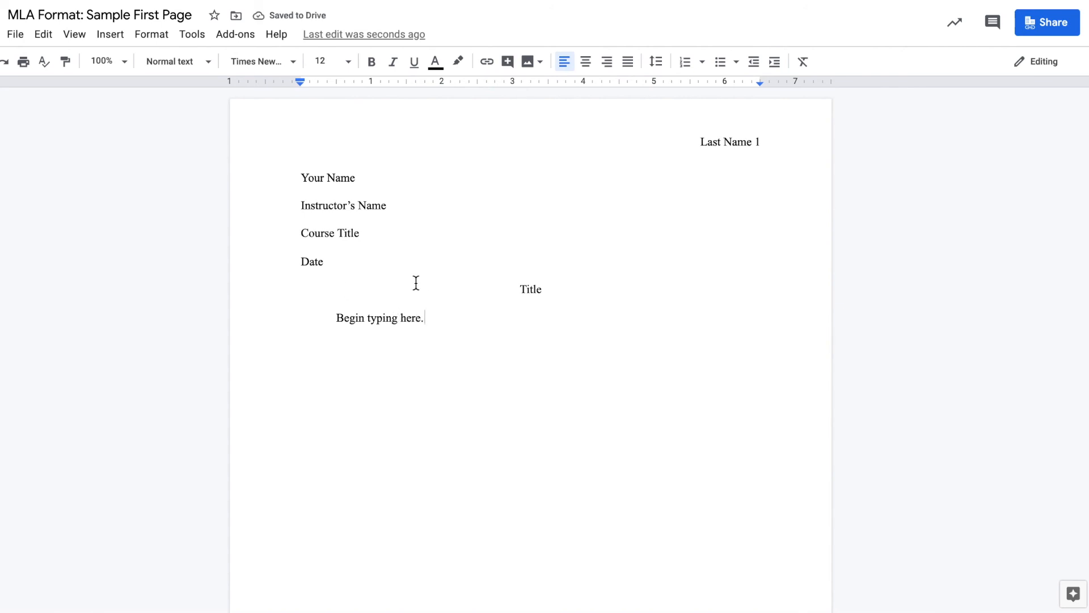
pyautogui.click(16, 37)
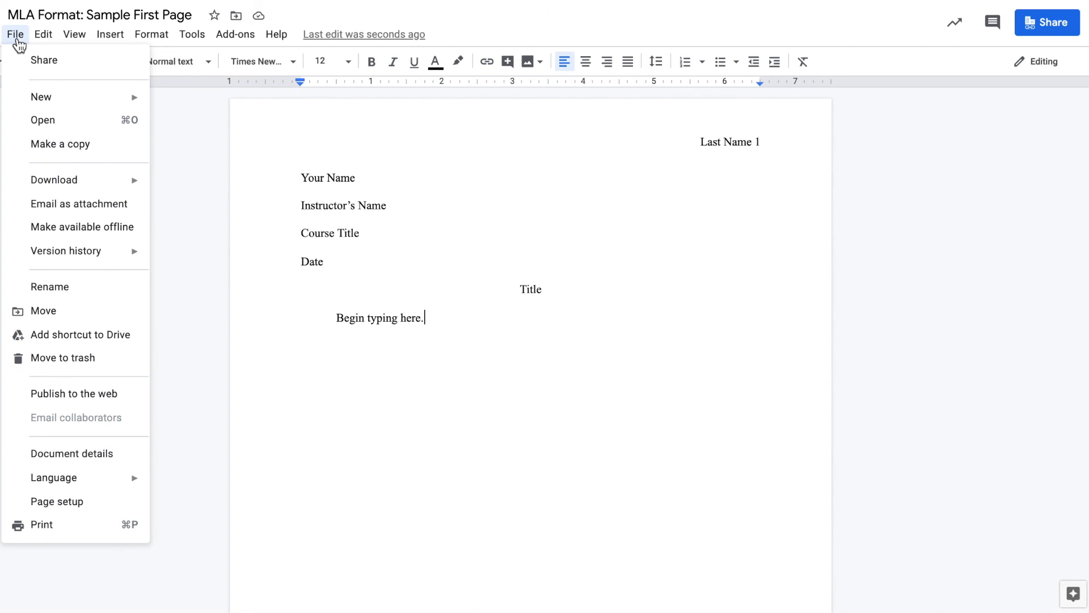
pyautogui.click(41, 147)
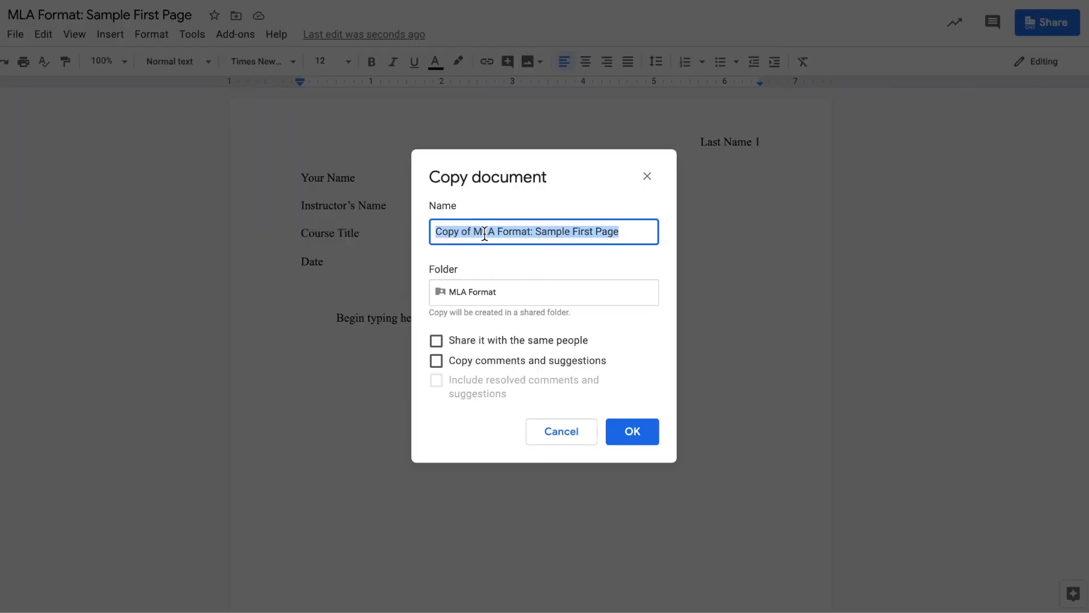
pyautogui.write('MLA TEMPLATE')
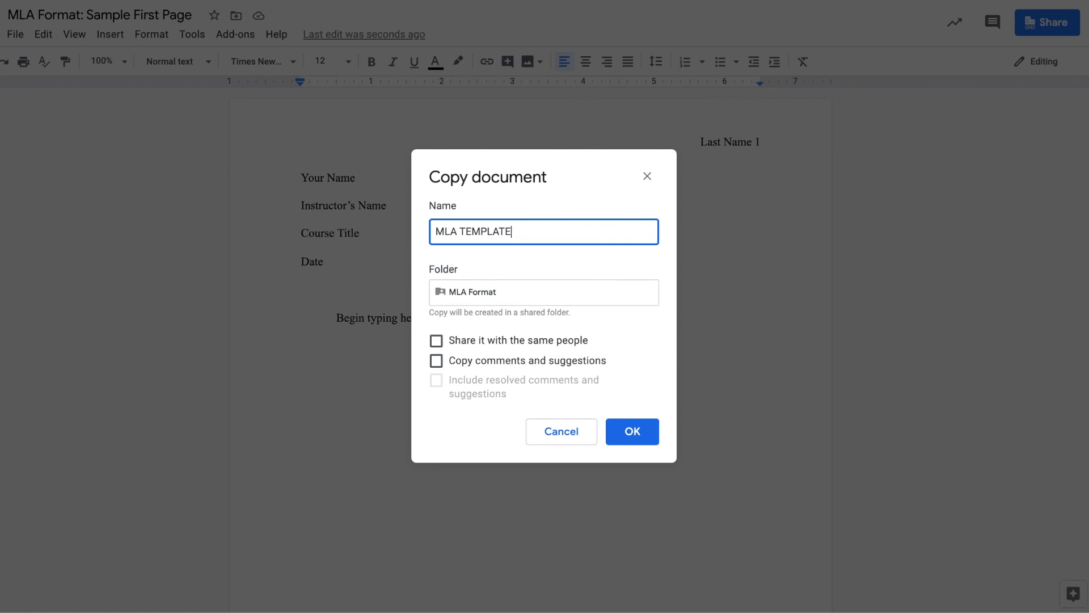
pyautogui.click(561, 434)
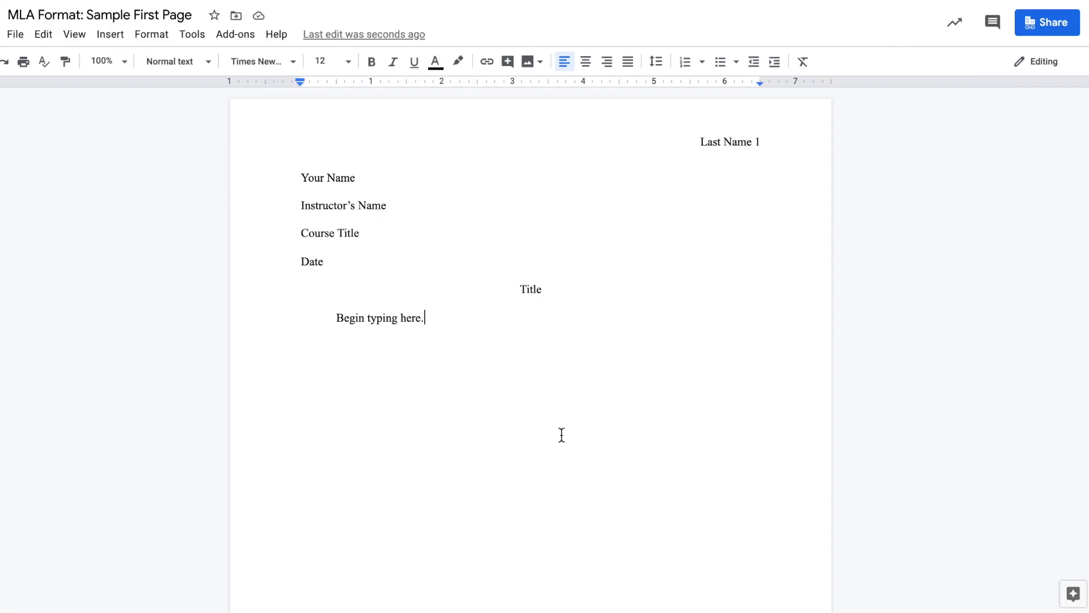